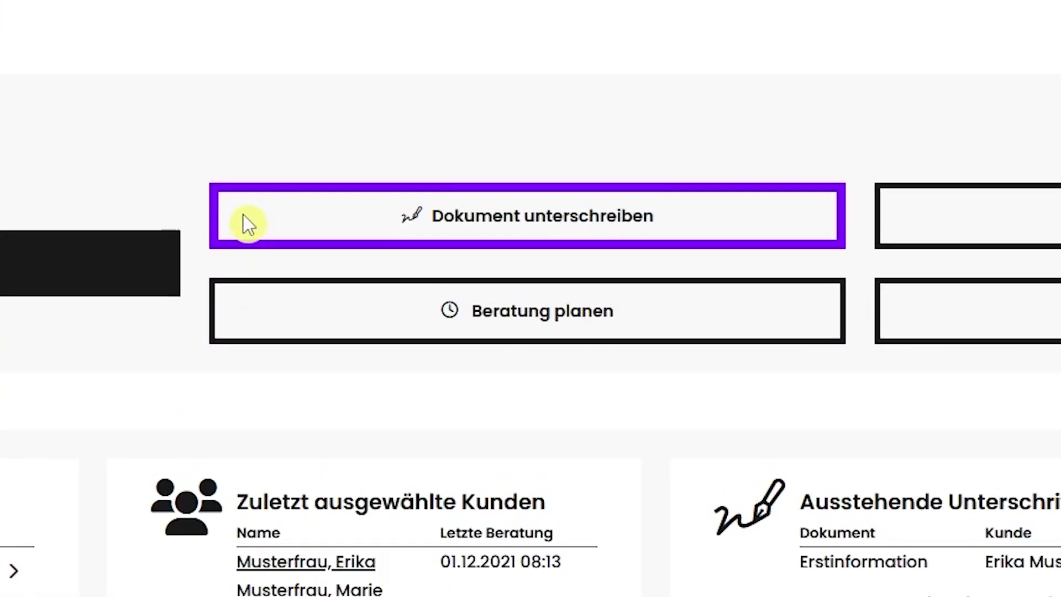
- Start signing a document, choose the third customer in the list, a Privatkunde, and continue to the document selection
left_click(248, 223)
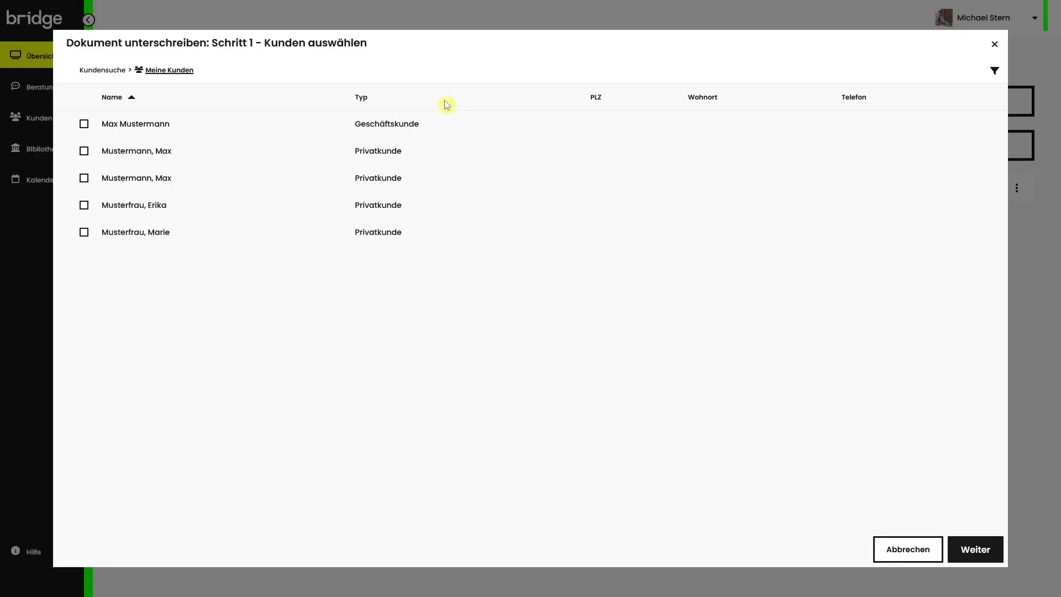
left_click(440, 178)
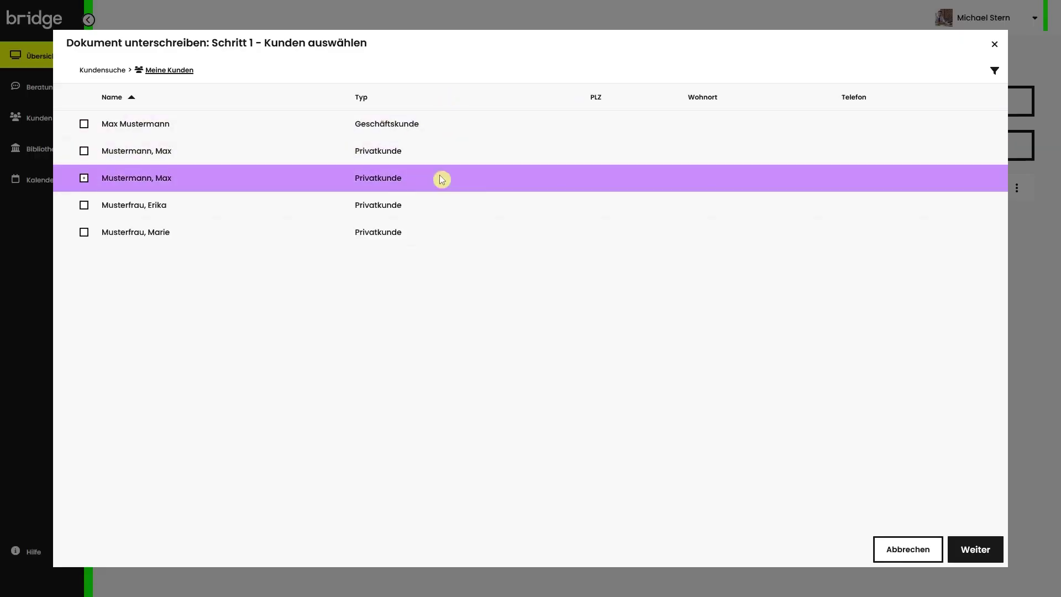
left_click(973, 548)
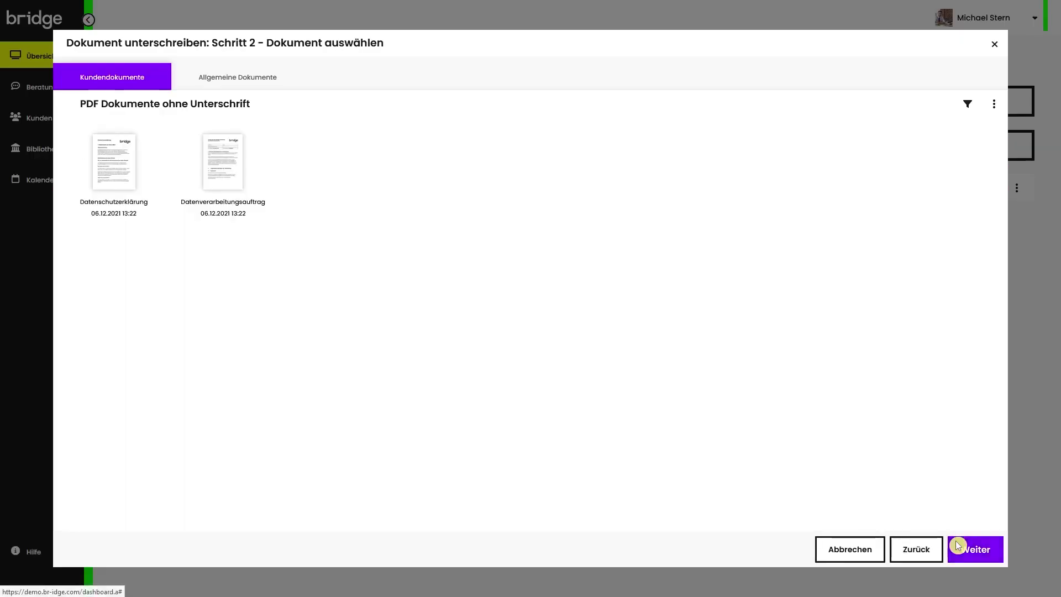
- View the Allgemeine Dokumente available for signing and return to the Kundendokumente
left_click(248, 217)
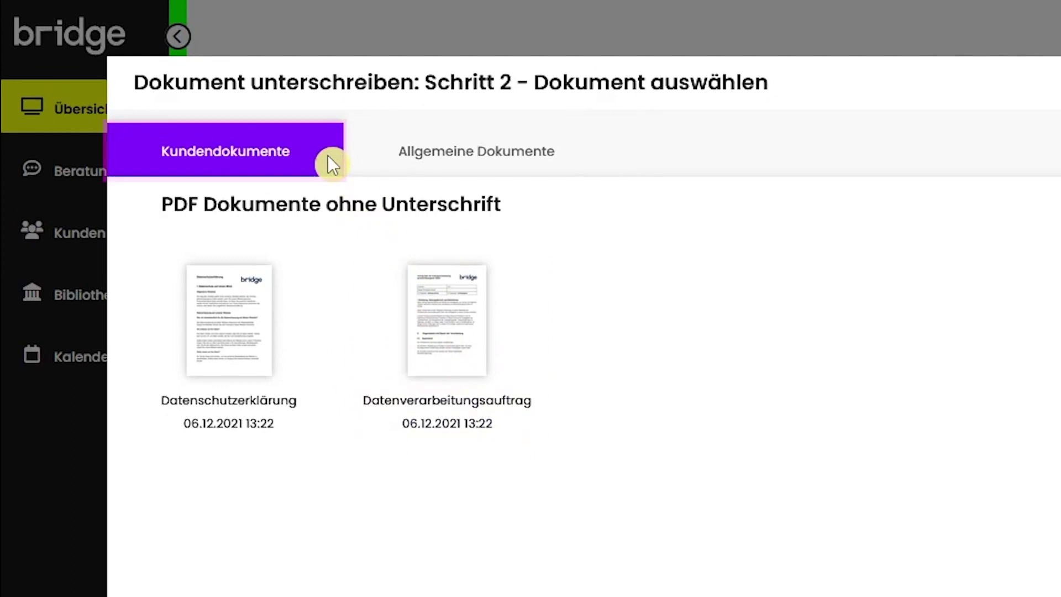
left_click(373, 147)
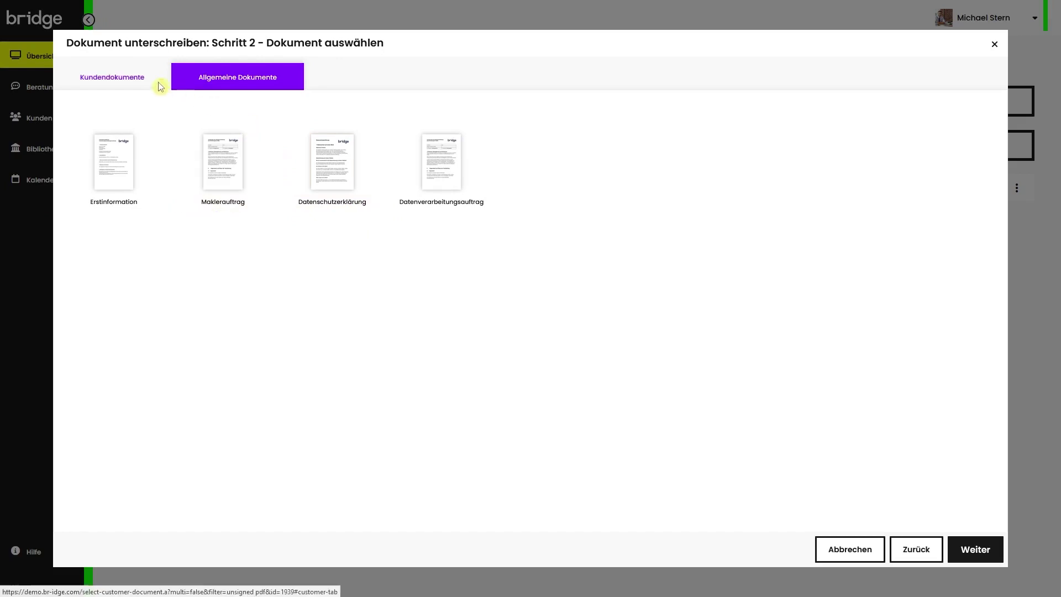
left_click(157, 83)
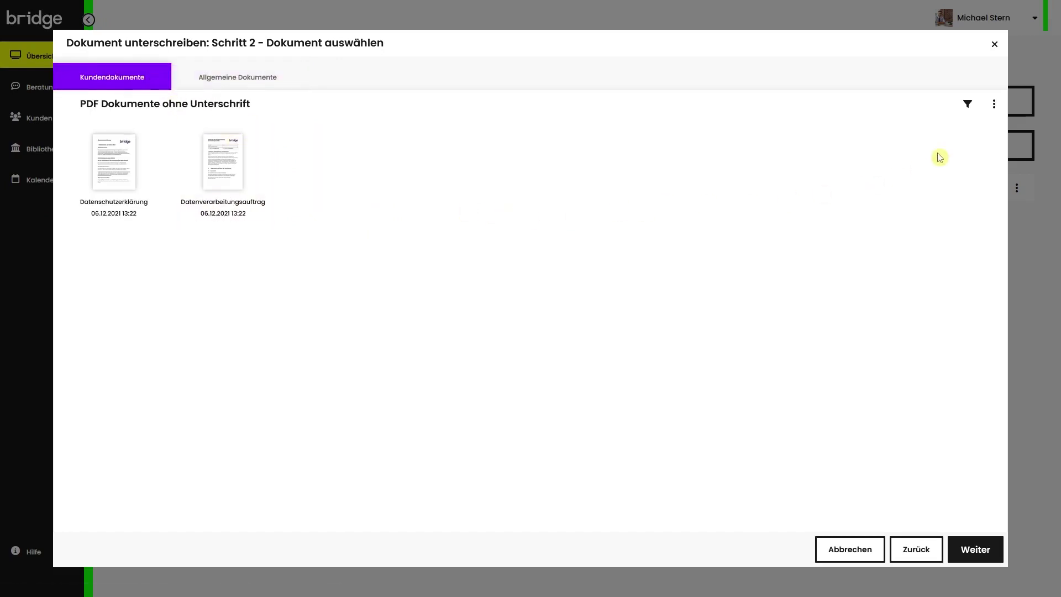
- Import the PDF "Kundendaten 2 Unterschriften" from the Downloads folder and continue with it as the document for signing
left_click(996, 110)
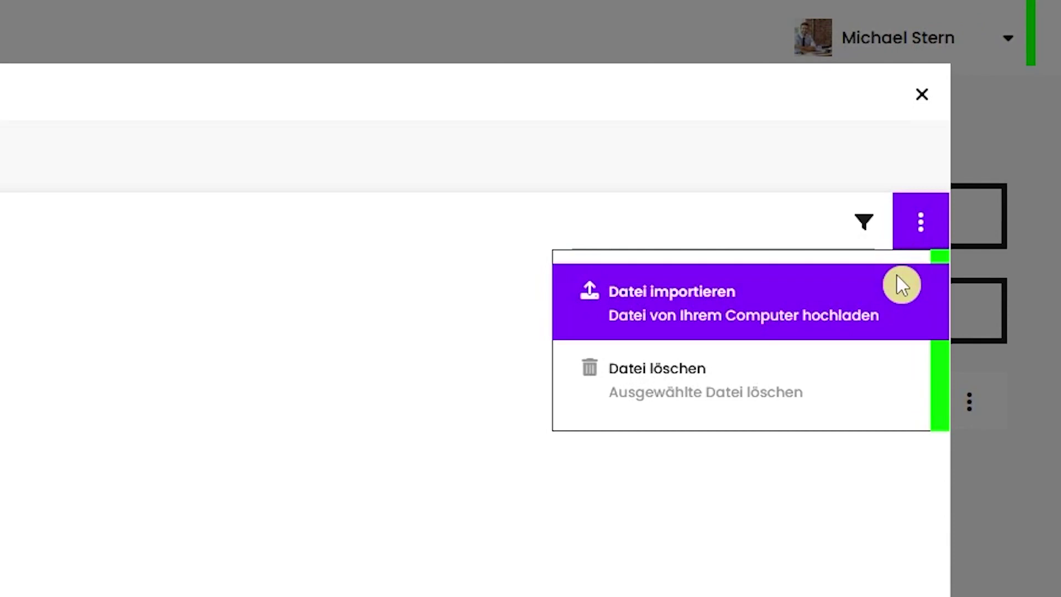
left_click(901, 284)
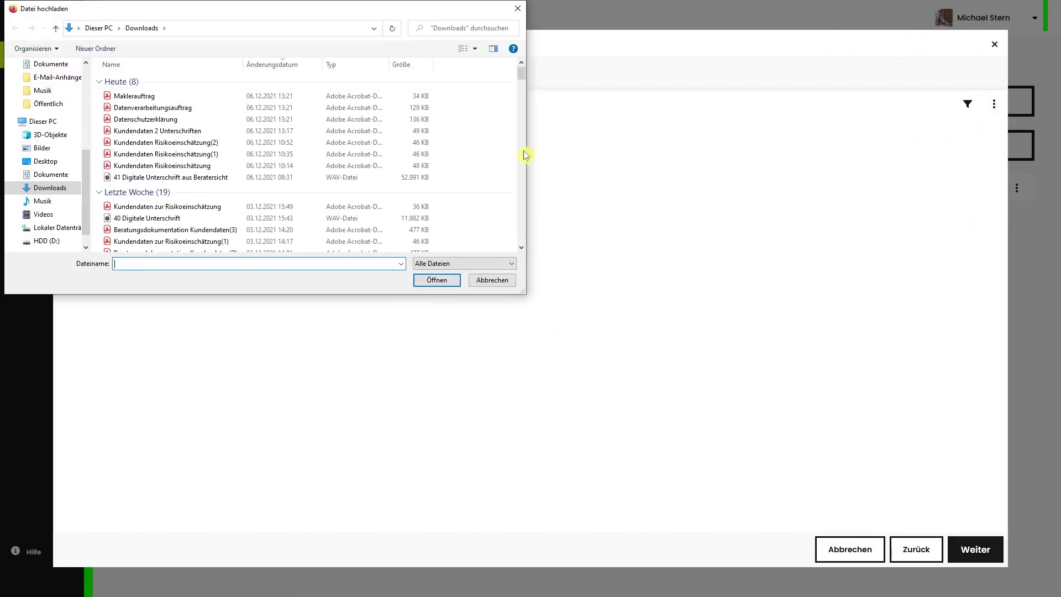
left_click(303, 131)
left_click(423, 282)
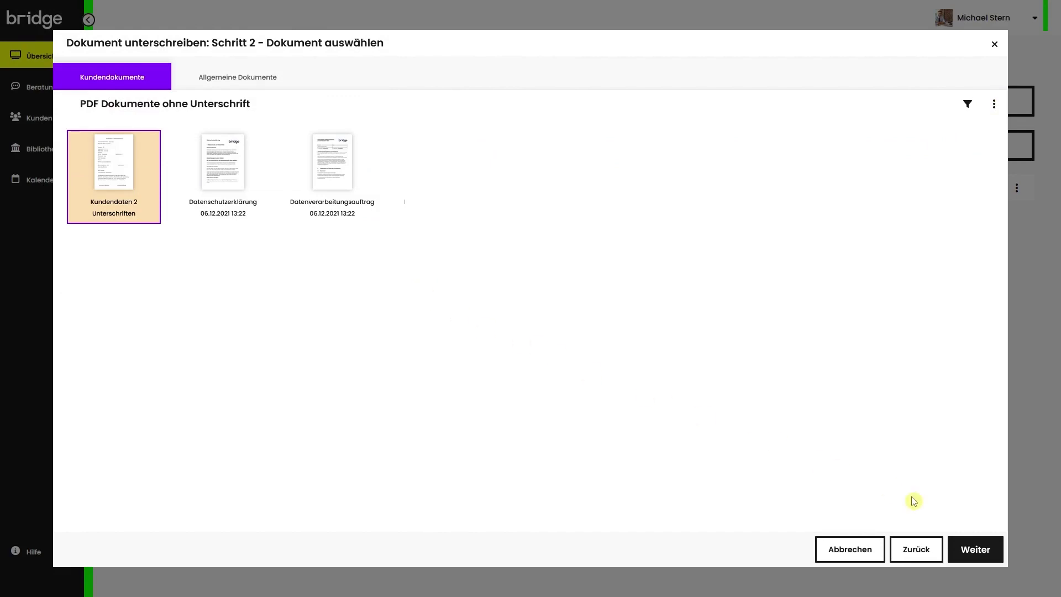
left_click(962, 550)
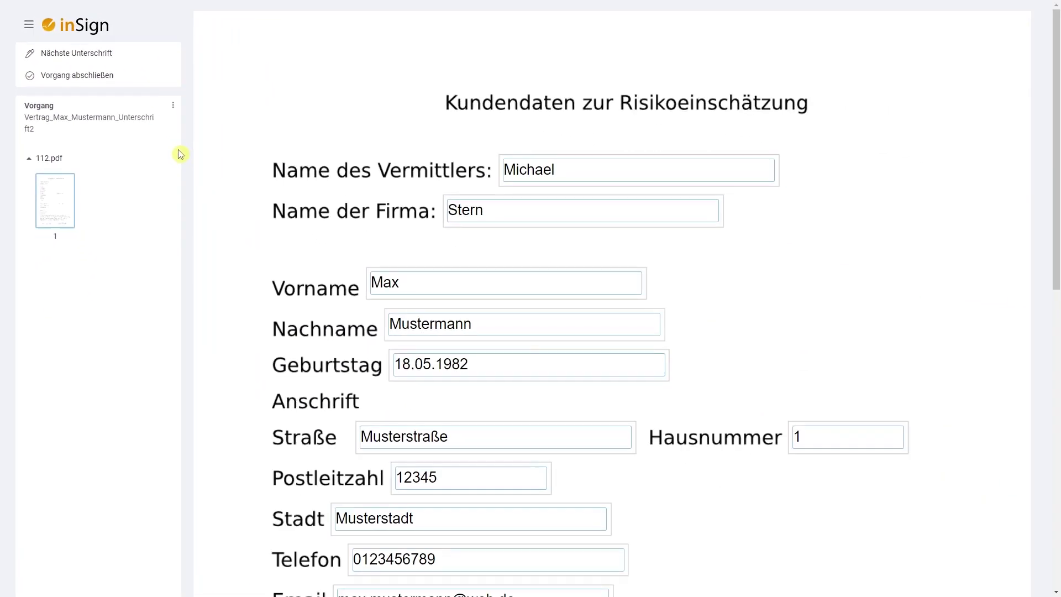
- Use the Formular-Editor to place signature fields in the Unterschrift Vermittler and Unterschrift Kunde boxes, fitting their widths to the boxes
left_click(28, 25)
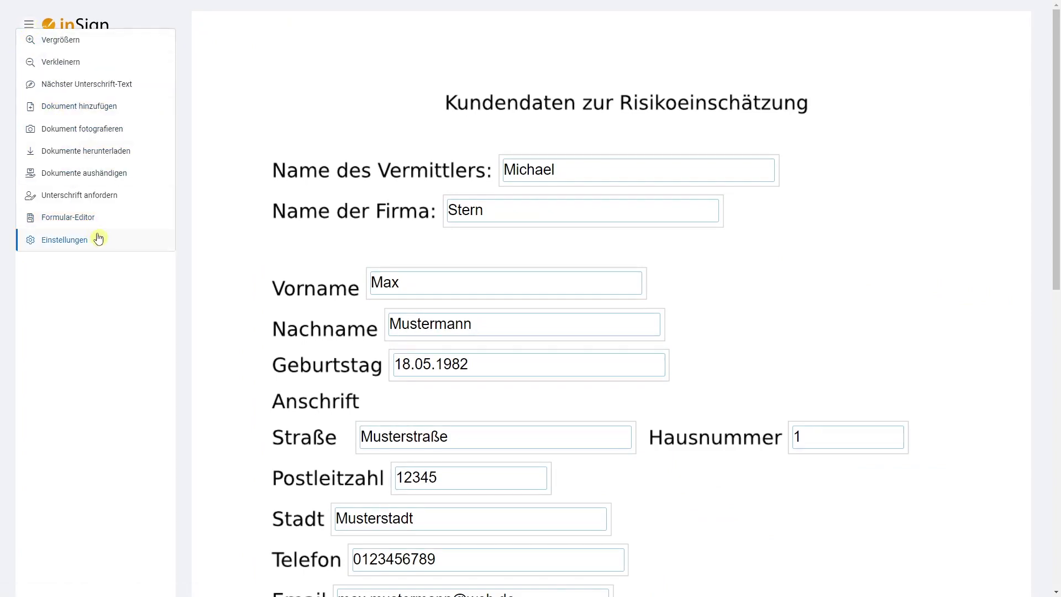
left_click(114, 220)
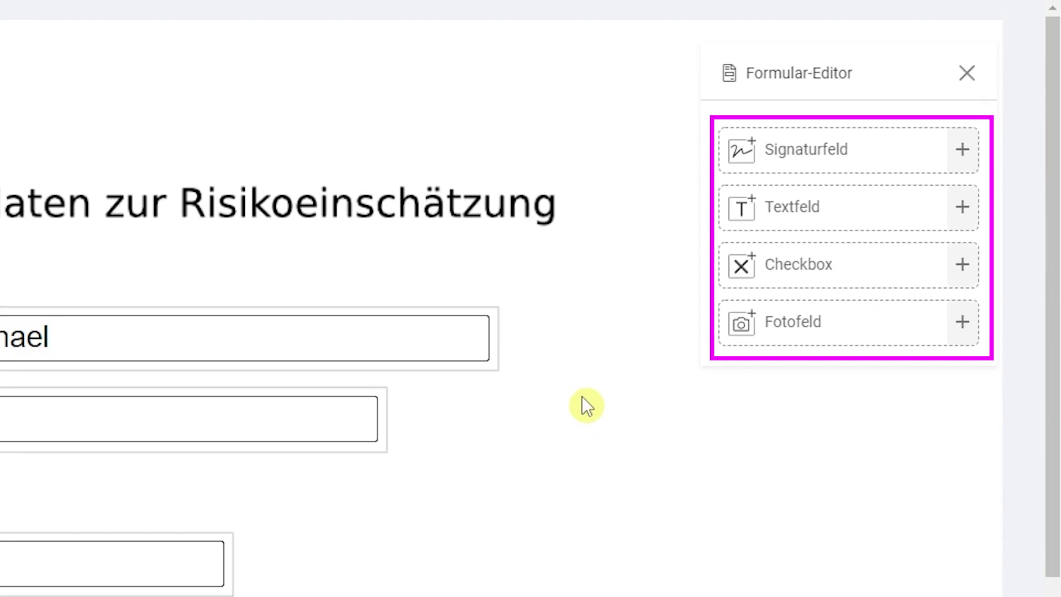
left_click_drag(872, 153, 873, 152)
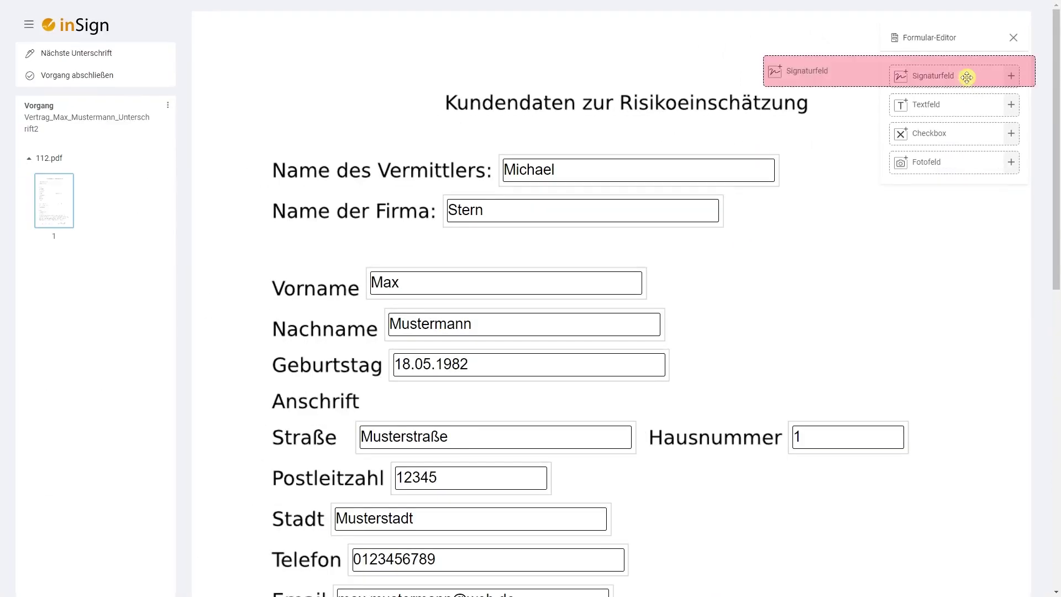
left_click_drag(966, 78, 469, 469)
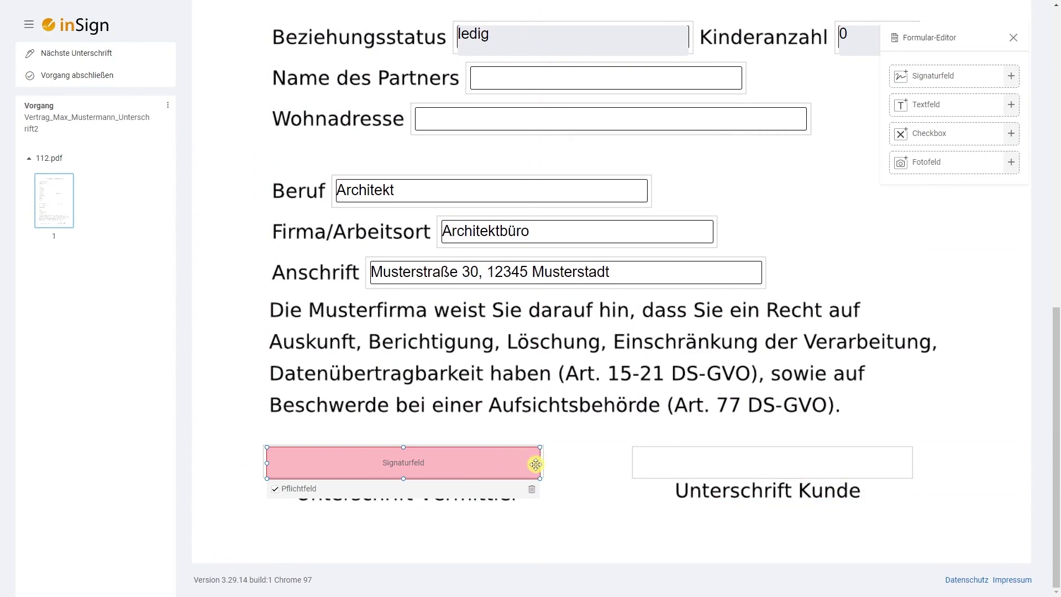
left_click_drag(971, 77, 724, 462)
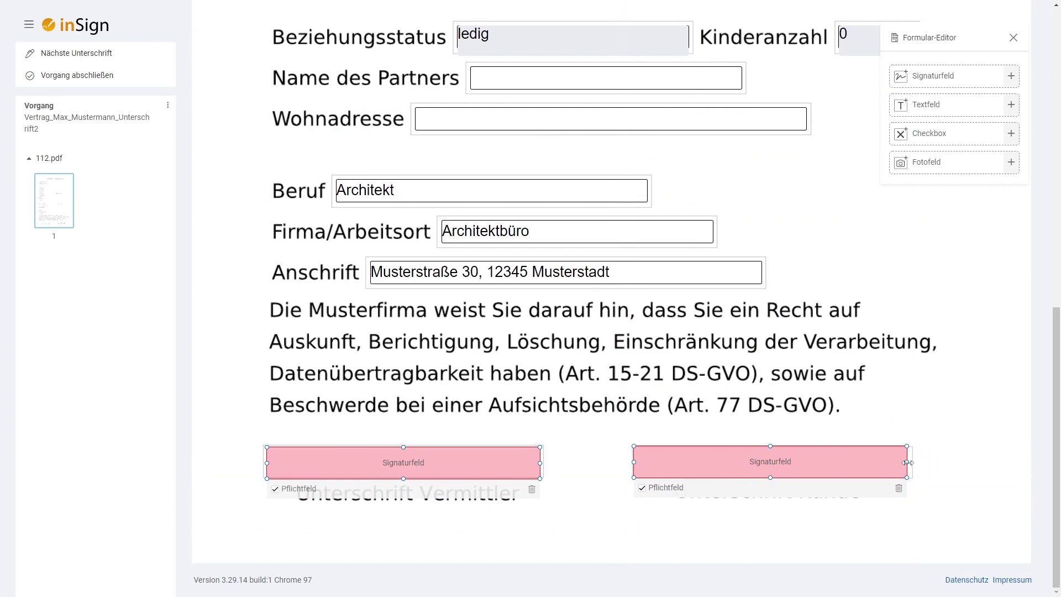
left_click_drag(908, 463, 913, 463)
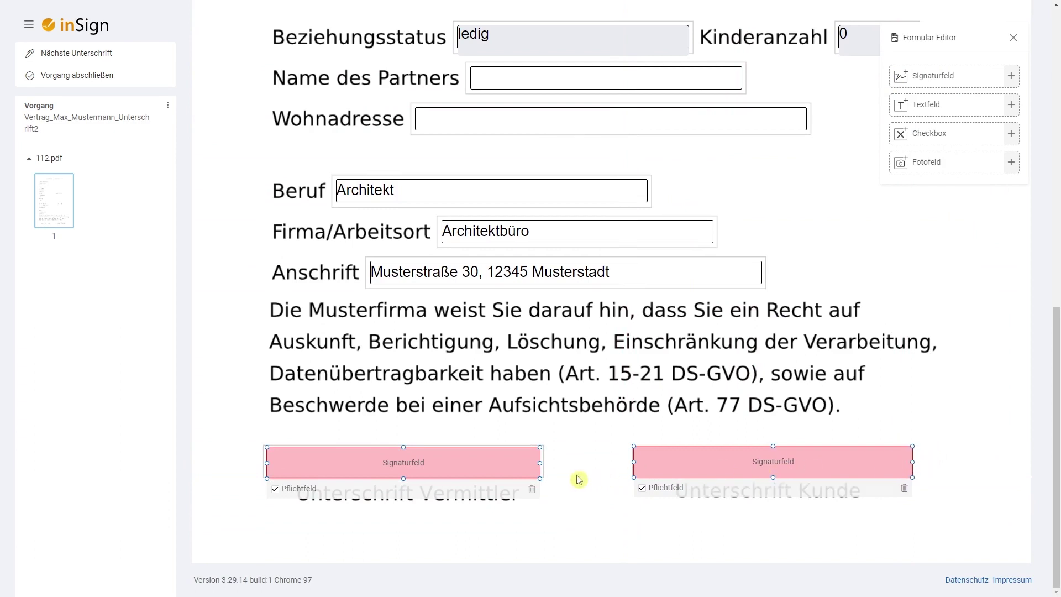
mouse_move(539, 463)
left_mouse_down()
mouse_move(552, 460)
mouse_move(442, 459)
mouse_move(542, 460)
left_mouse_up()
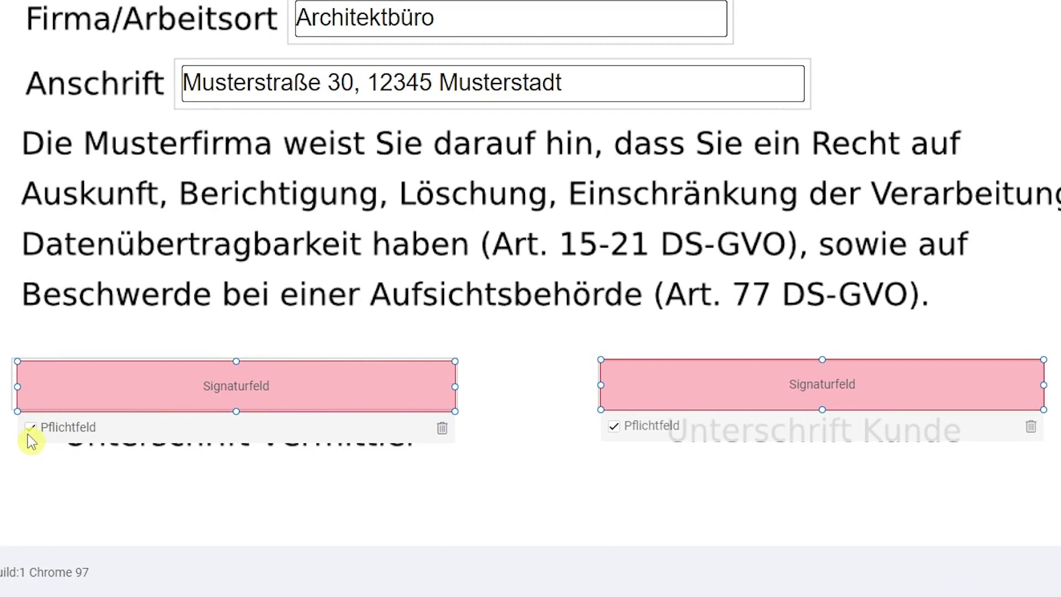
- Make both signature fields optional by removing their Pflichtfeld setting
left_click(30, 430)
left_click(612, 428)
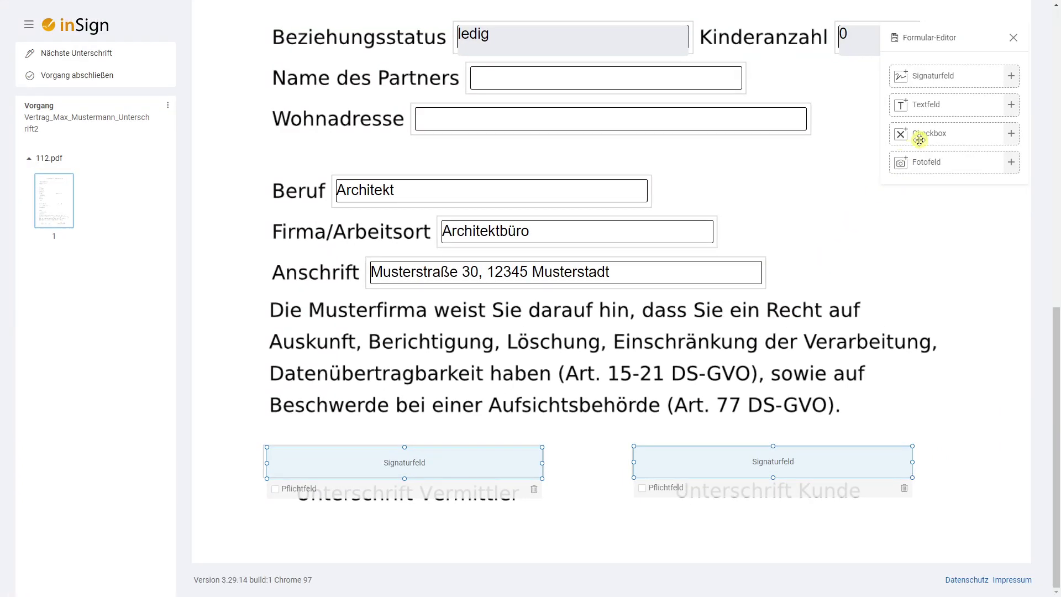
- Add a non-mandatory text field between the Wohnadresse and Beruf lines, with a checkbox in front of it
left_click_drag(950, 106, 557, 162)
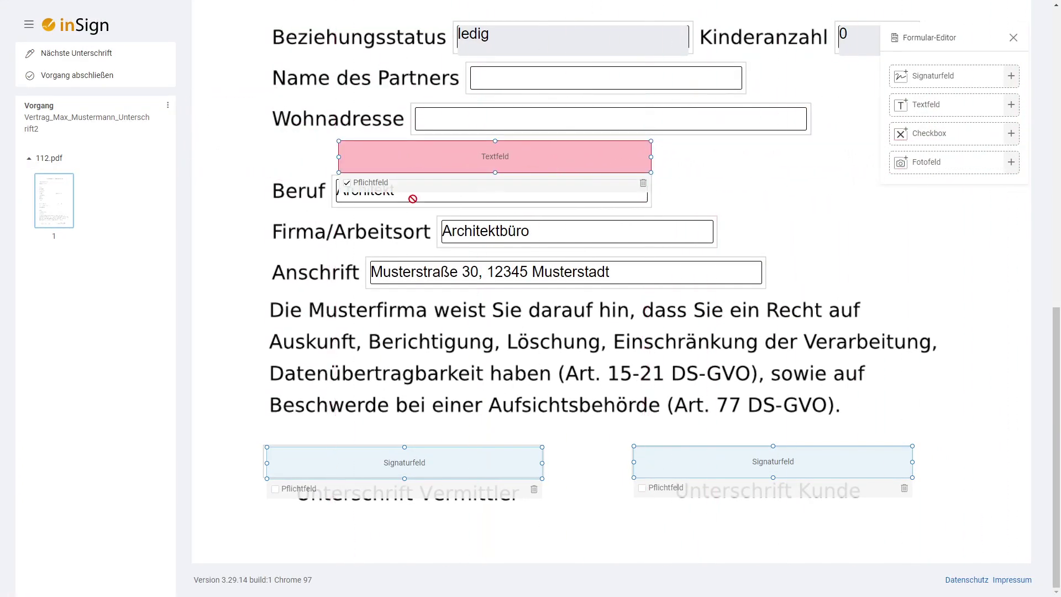
left_click(347, 183)
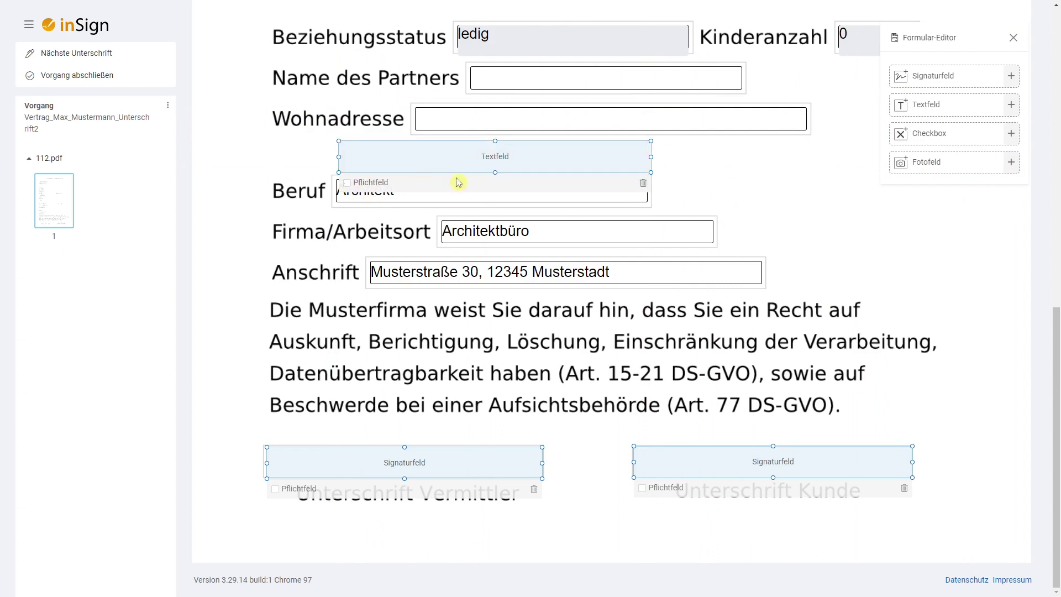
left_click_drag(958, 135, 288, 155)
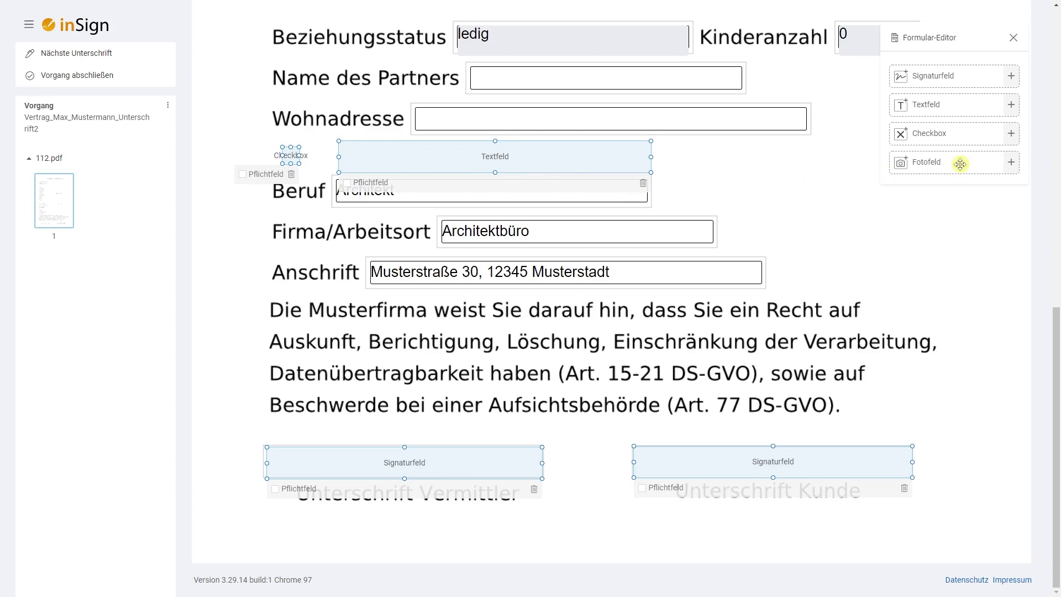
- Place a photo field beside the Firma/Arbeitsort and Anschrift lines and delete it again
left_click_drag(960, 164, 944, 279)
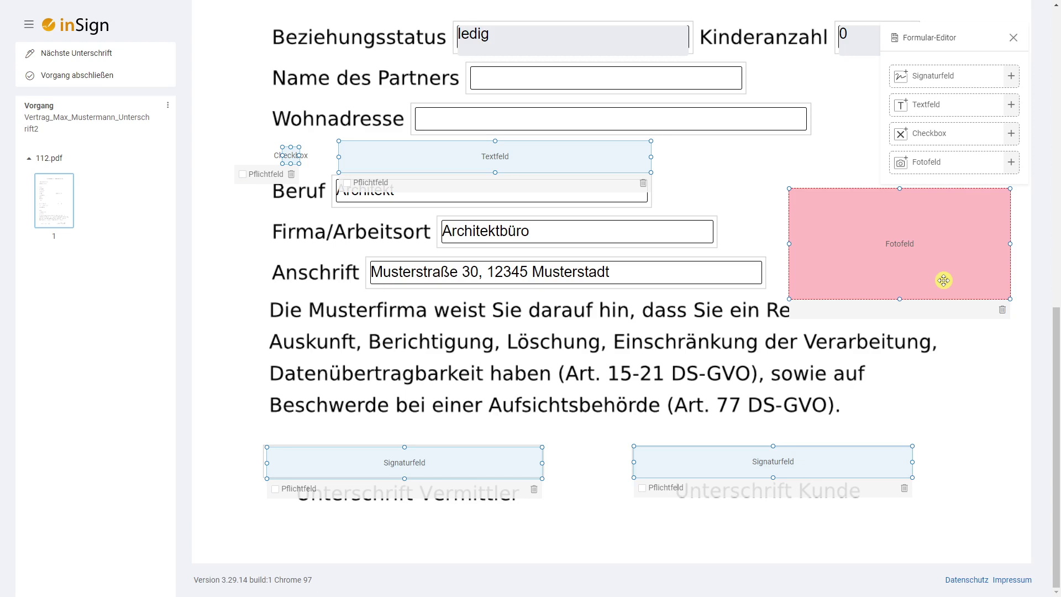
left_click(1001, 310)
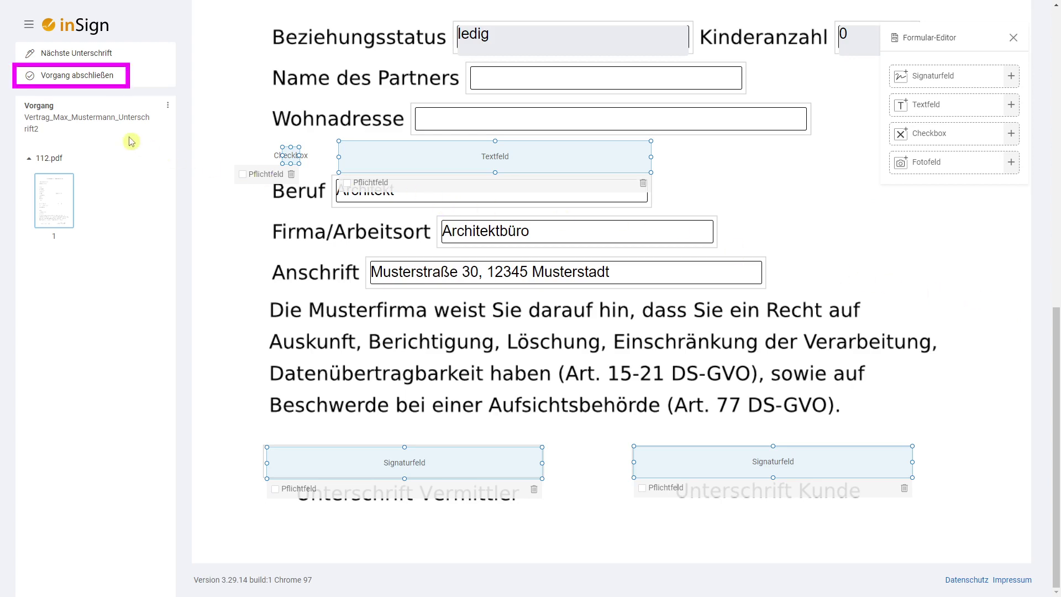
- Finish editing the form, reopen the Formular-Editor on it, and finish the editing again
left_click(121, 77)
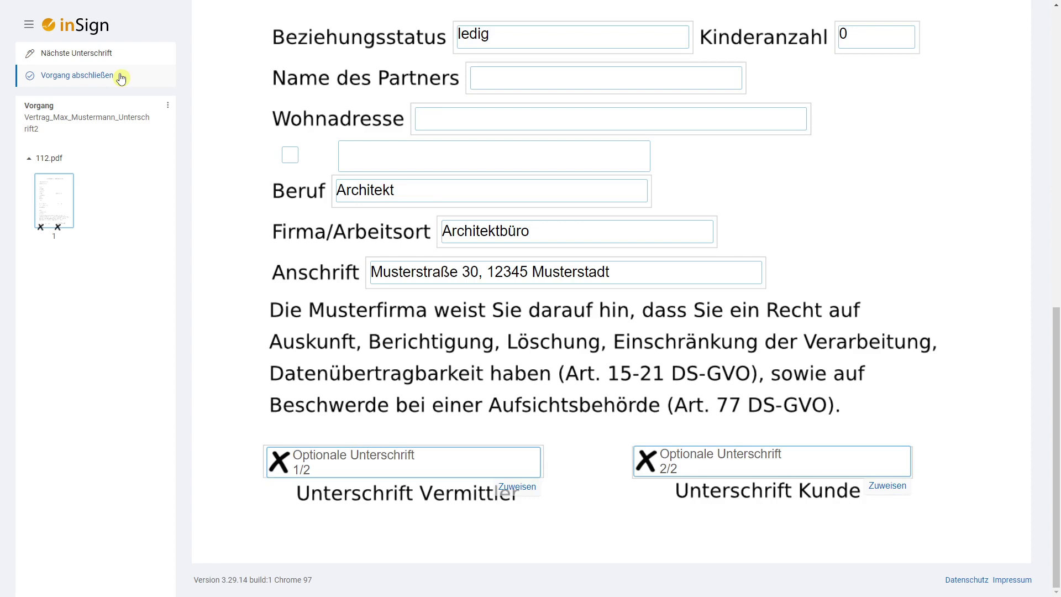
left_click(30, 26)
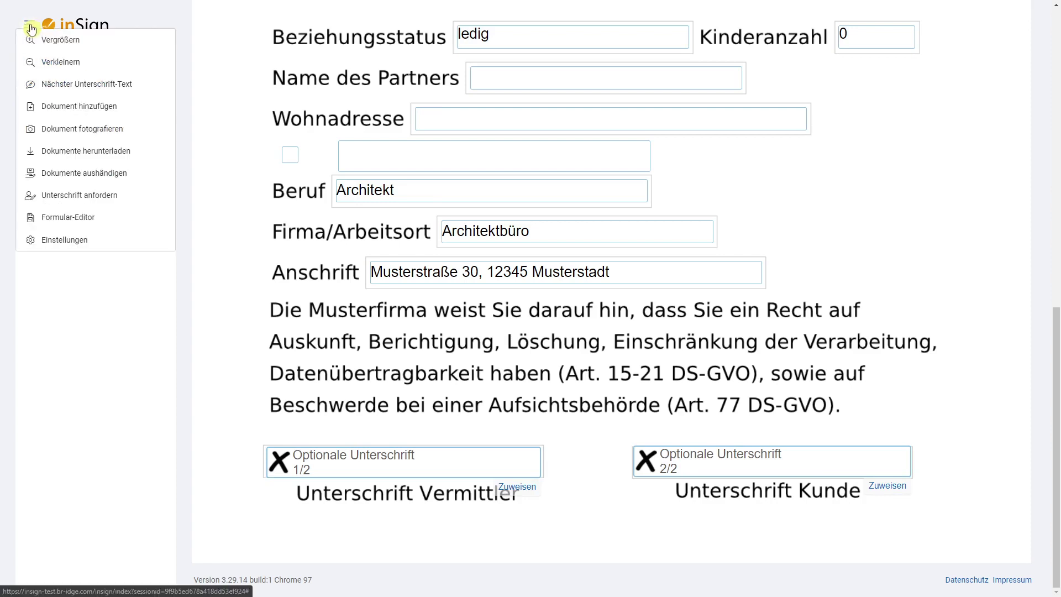
left_click(105, 217)
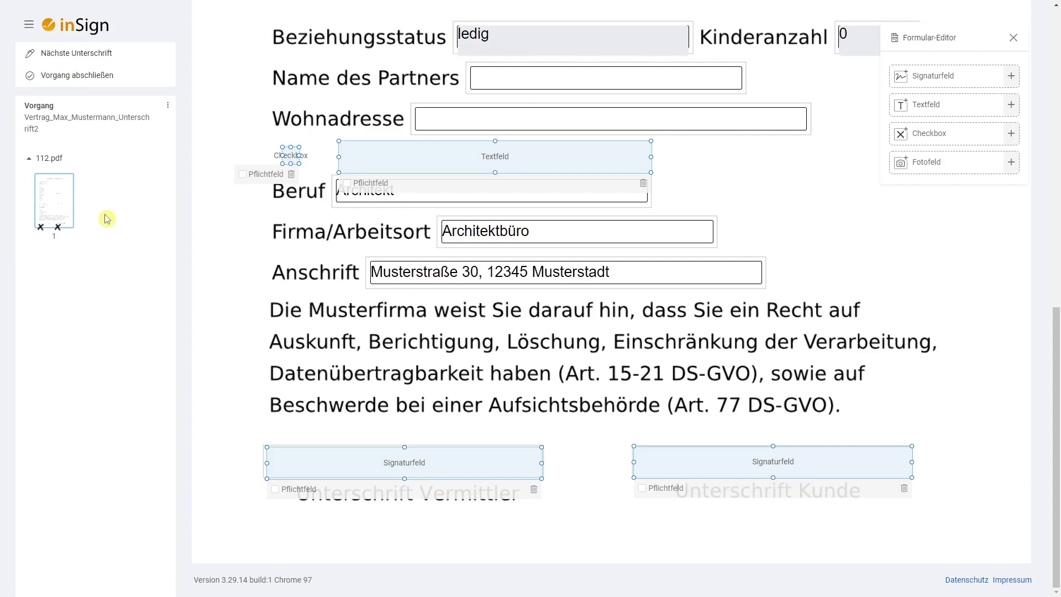
left_click(121, 77)
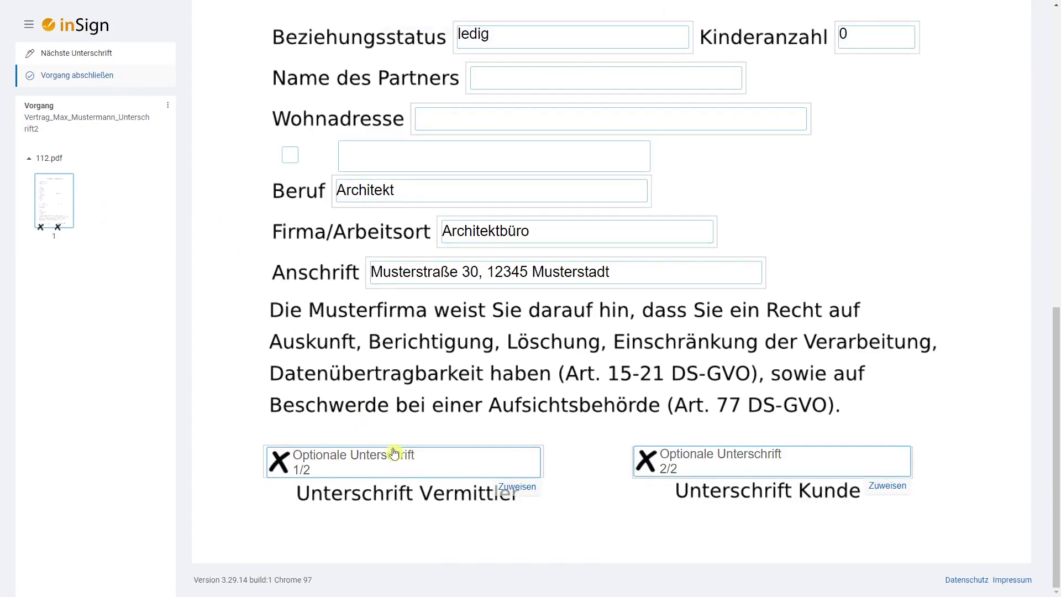
- Sign the Unterschrift Vermittler field using the inSign App method
left_click(425, 465)
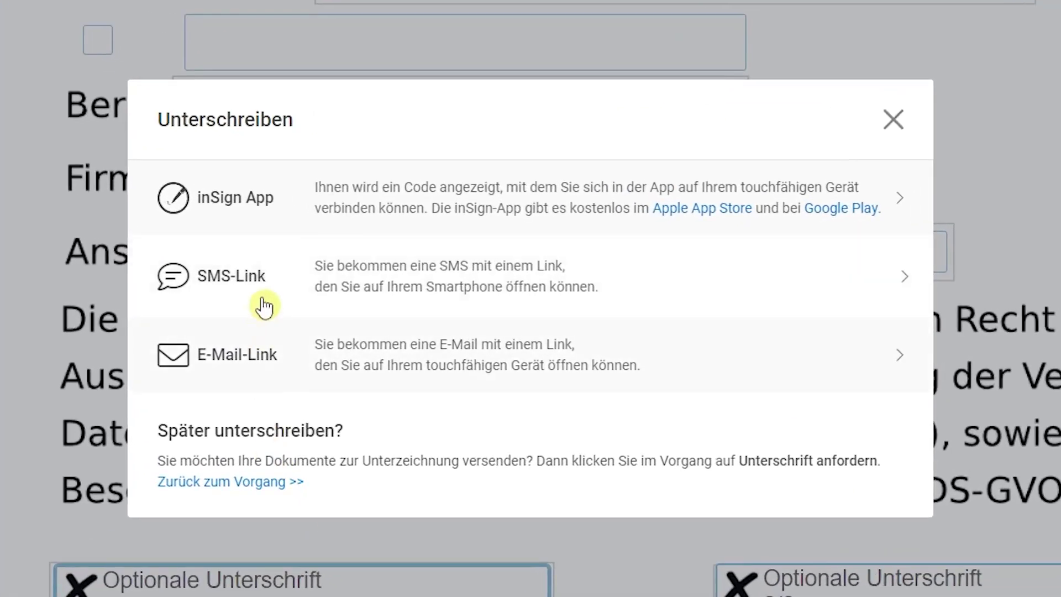
left_click(290, 212)
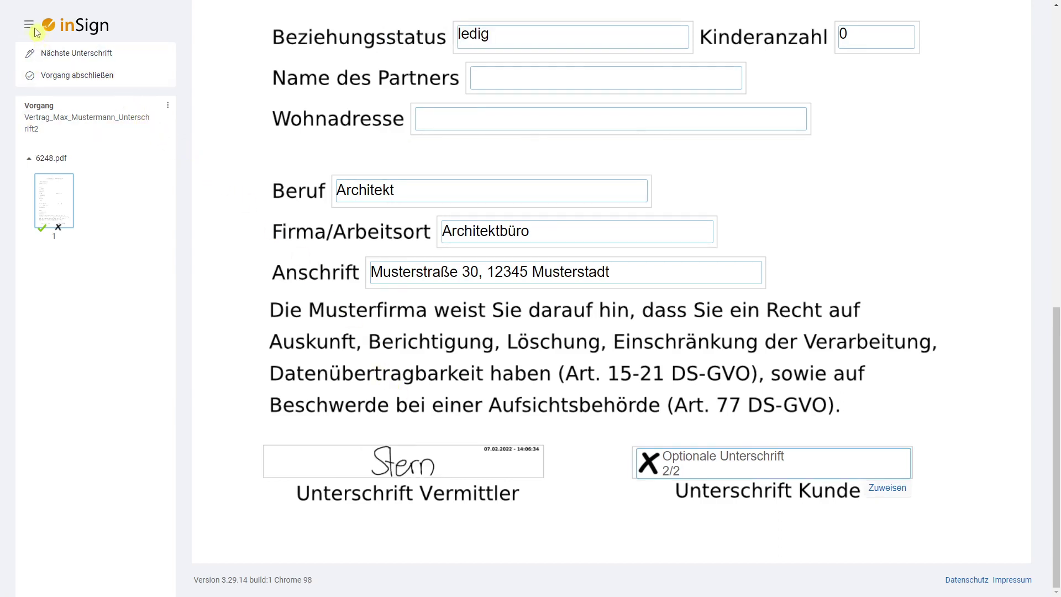
- Send a signature request to the customer's e-mail address and close the inSign process overview
left_click(28, 25)
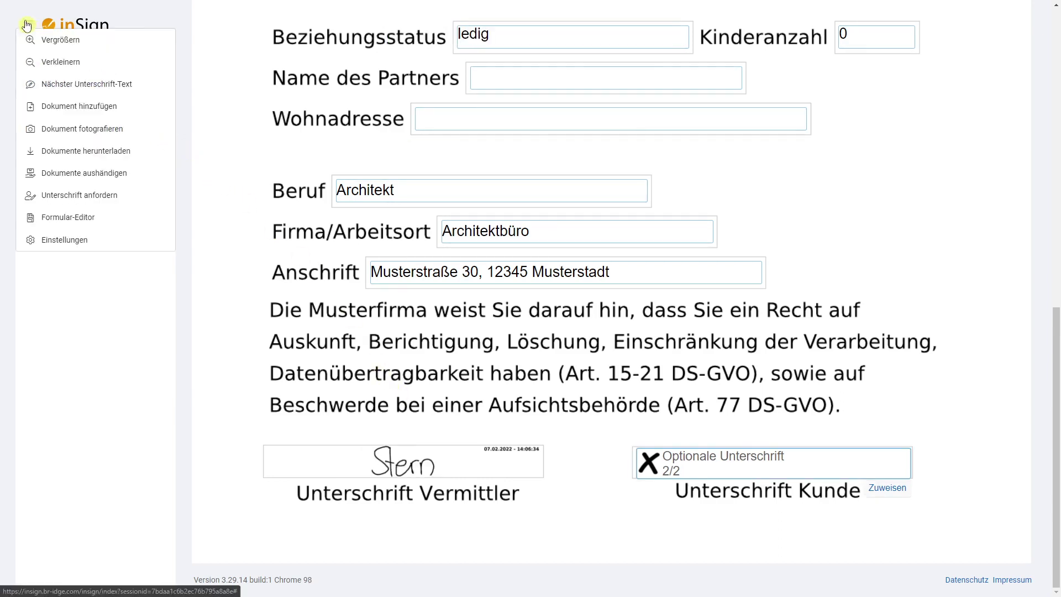
left_click(132, 201)
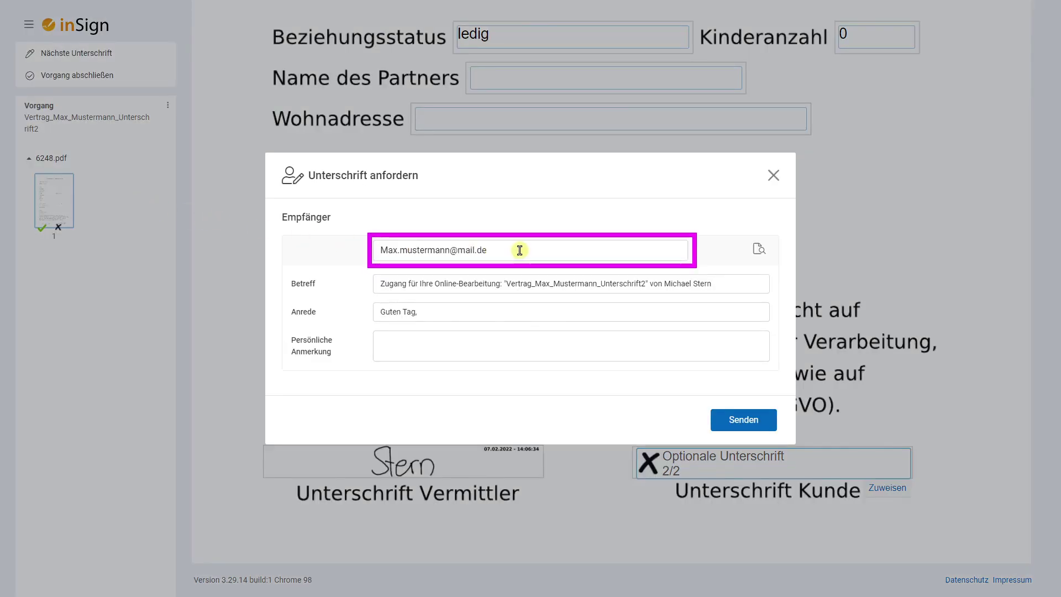
left_click(769, 426)
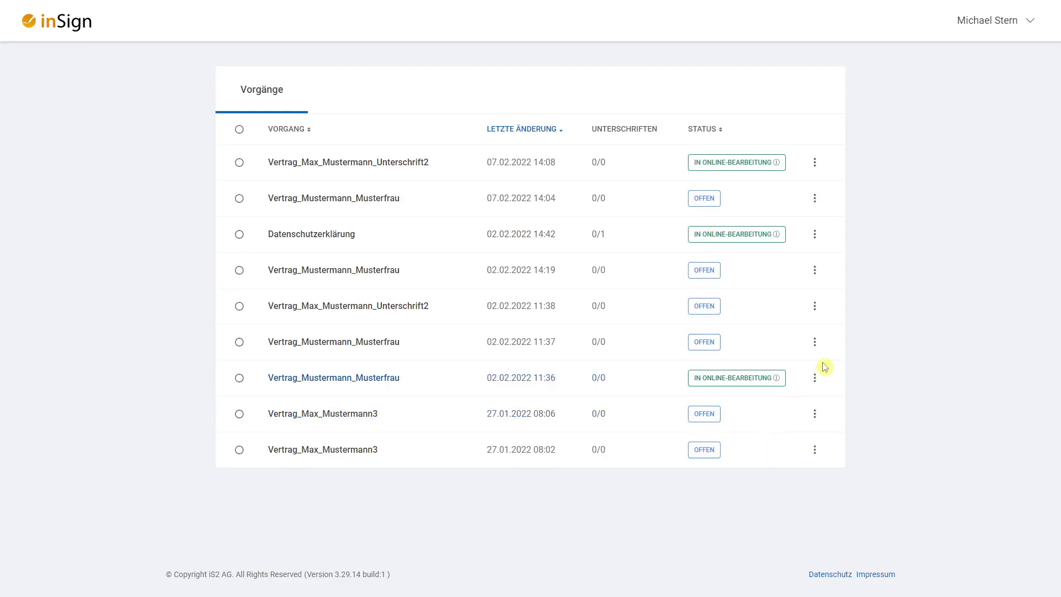
left_click(1017, 25)
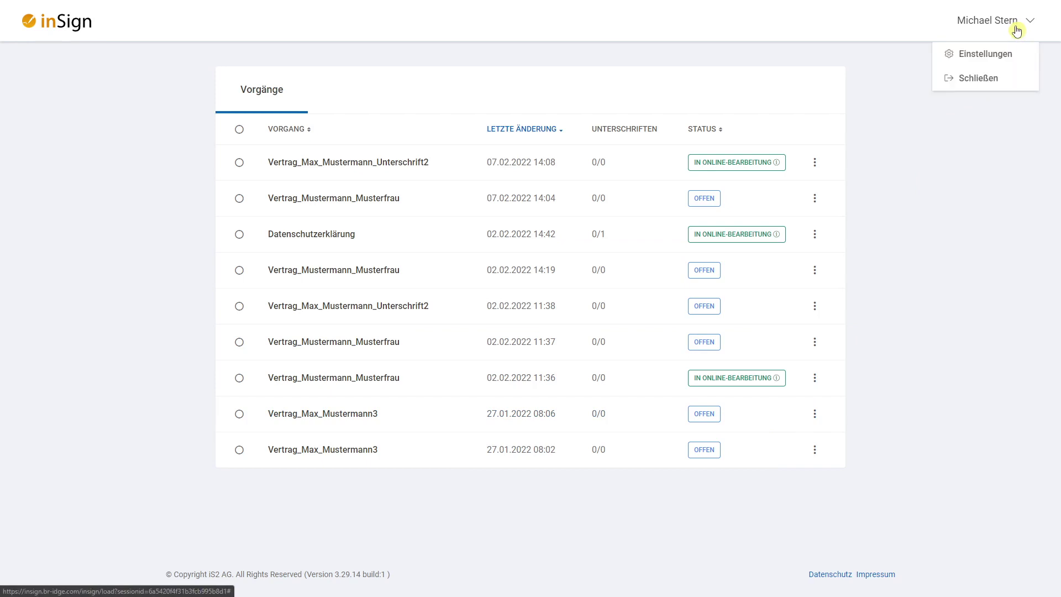
left_click(1005, 82)
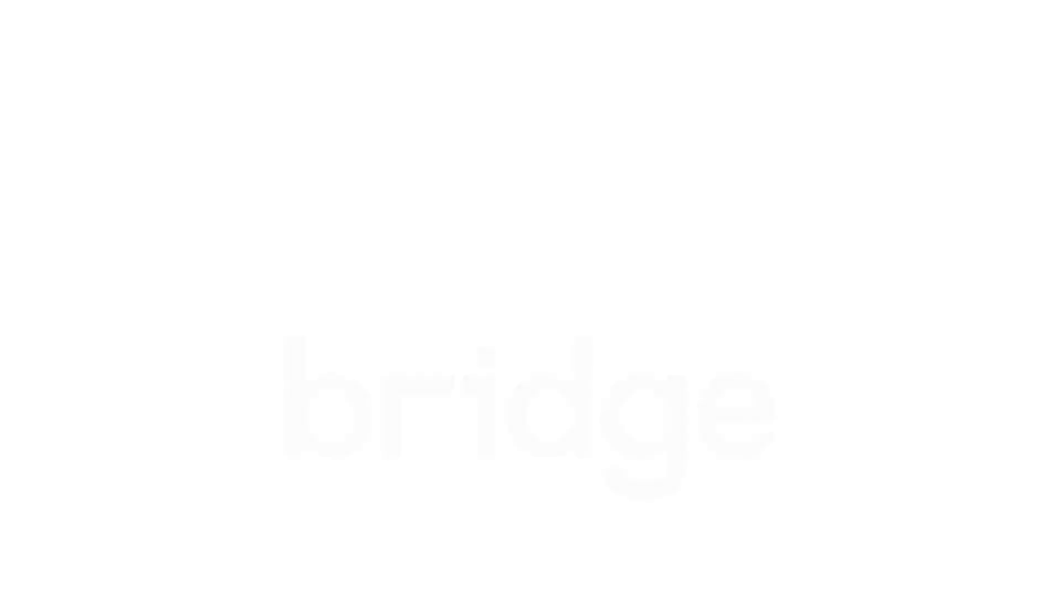